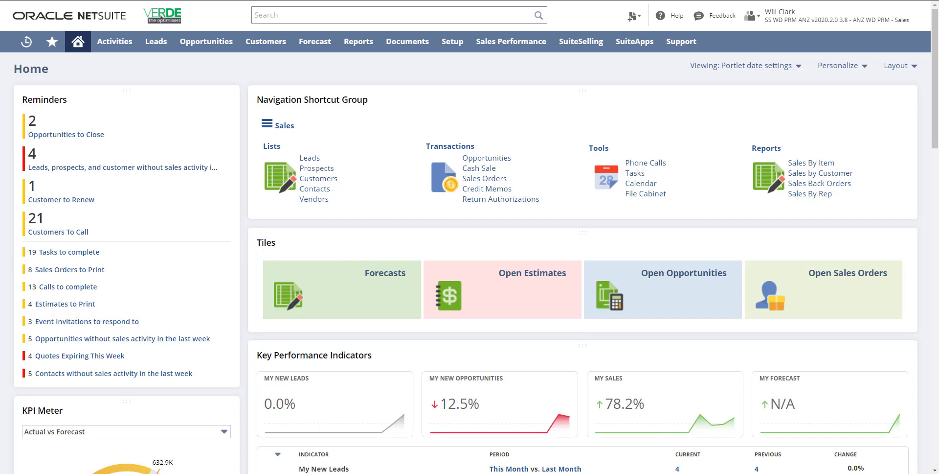
pyautogui.scroll(-1, 343, 346)
pyautogui.scroll(-1, 421, 367)
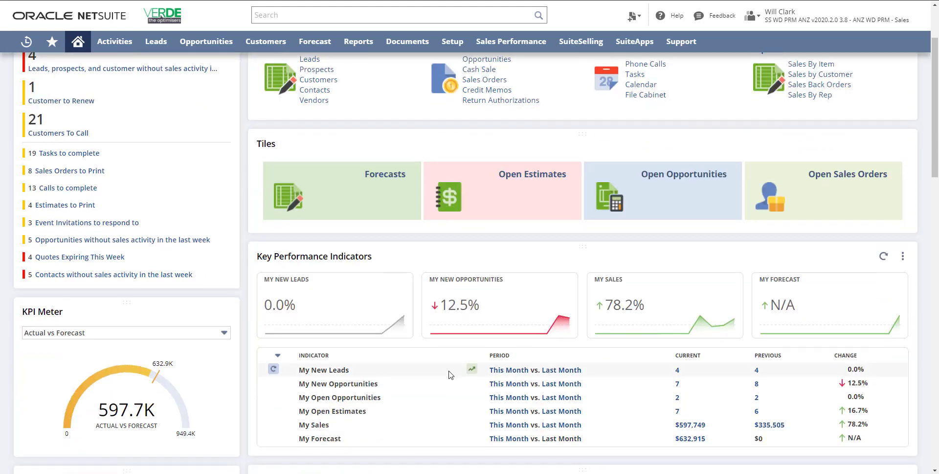
pyautogui.scroll(-1, 451, 375)
pyautogui.scroll(-1, 450, 375)
pyautogui.scroll(-1, 449, 376)
pyautogui.scroll(-1, 447, 379)
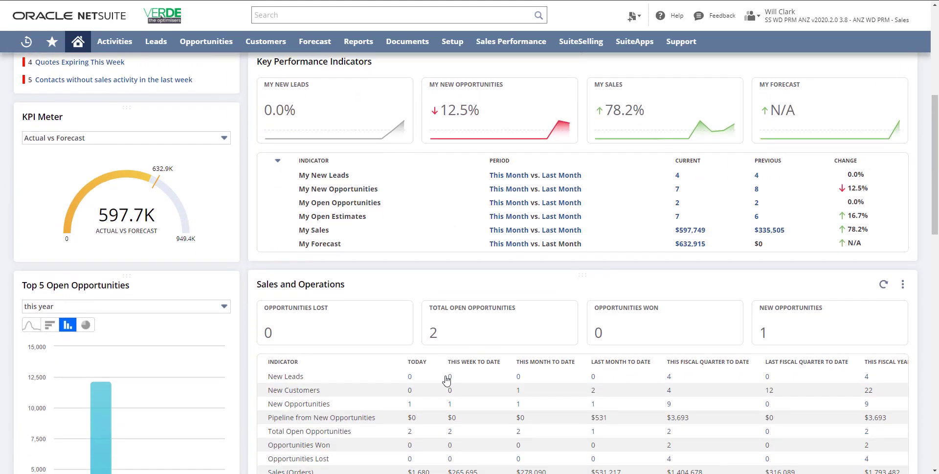
pyautogui.scroll(-1, 490, 386)
pyautogui.scroll(-1, 558, 391)
pyautogui.scroll(-2, 567, 391)
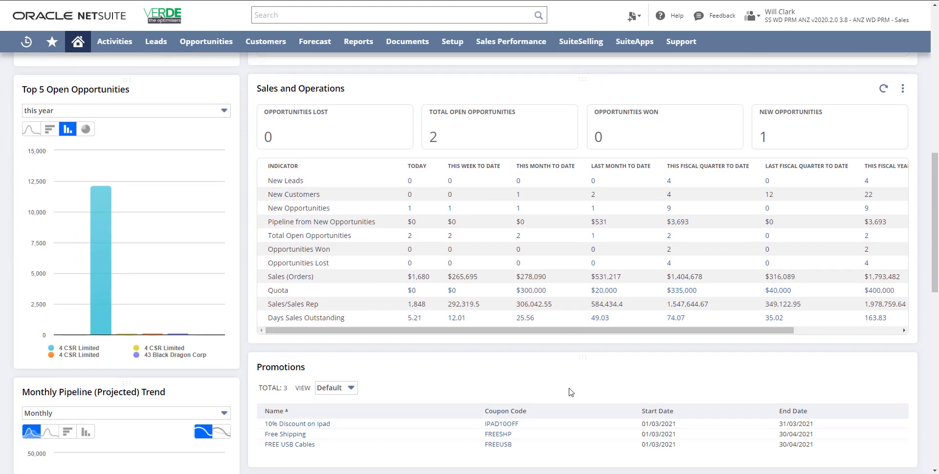
pyautogui.scroll(-1, 575, 392)
pyautogui.scroll(-1, 580, 392)
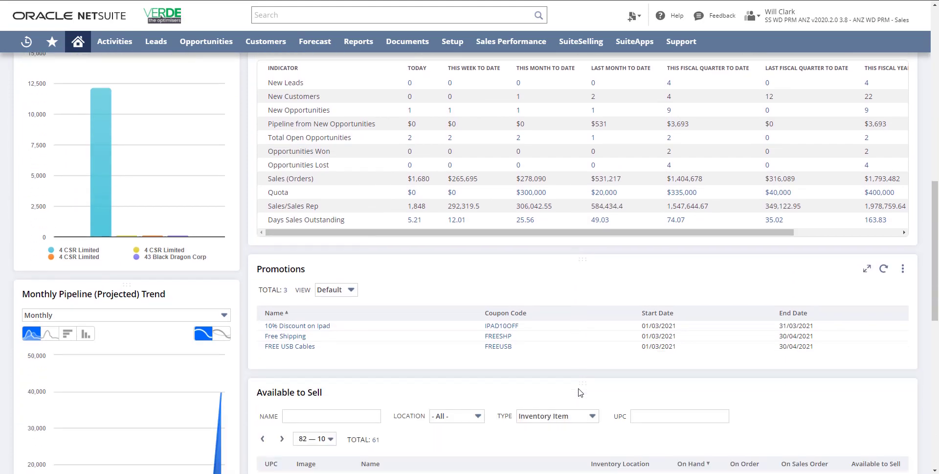
pyautogui.scroll(-1, 580, 392)
pyautogui.scroll(-1, 581, 391)
pyautogui.scroll(-1, 585, 389)
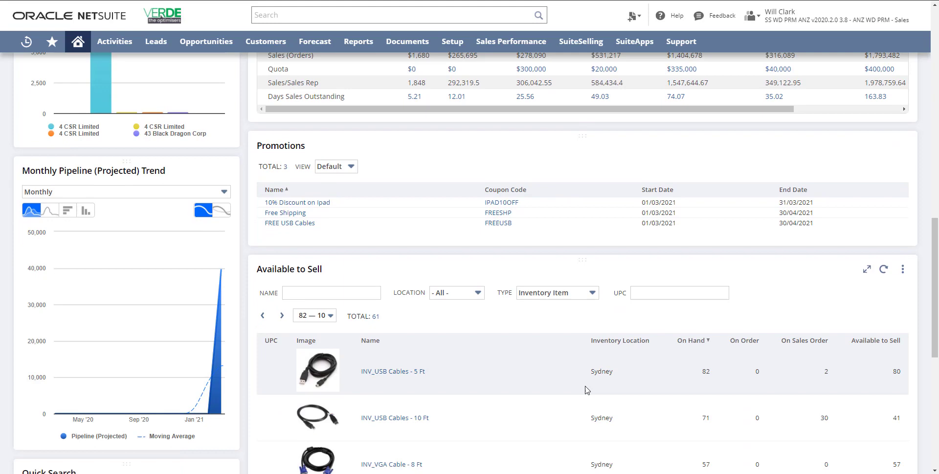
pyautogui.scroll(-1, 587, 390)
pyautogui.scroll(-1, 586, 390)
pyautogui.scroll(-1, 586, 390)
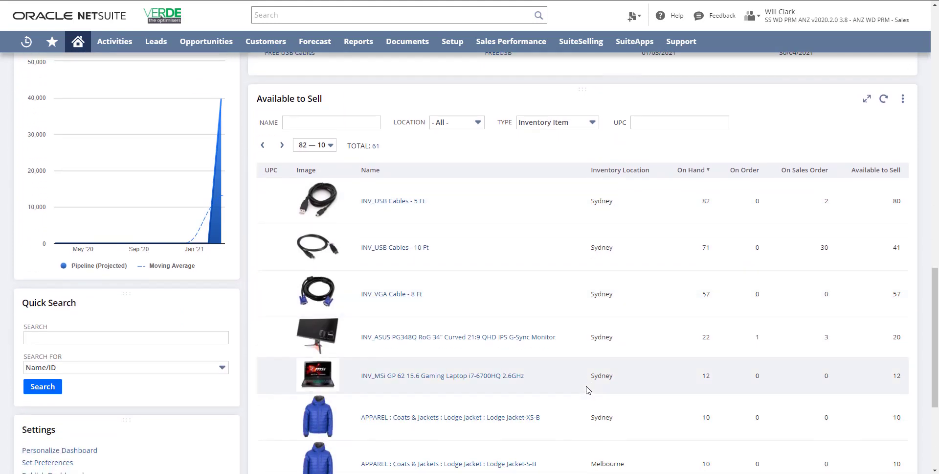
pyautogui.scroll(1, 588, 389)
pyautogui.scroll(2, 588, 389)
pyautogui.scroll(2, 588, 388)
pyautogui.scroll(1, 589, 389)
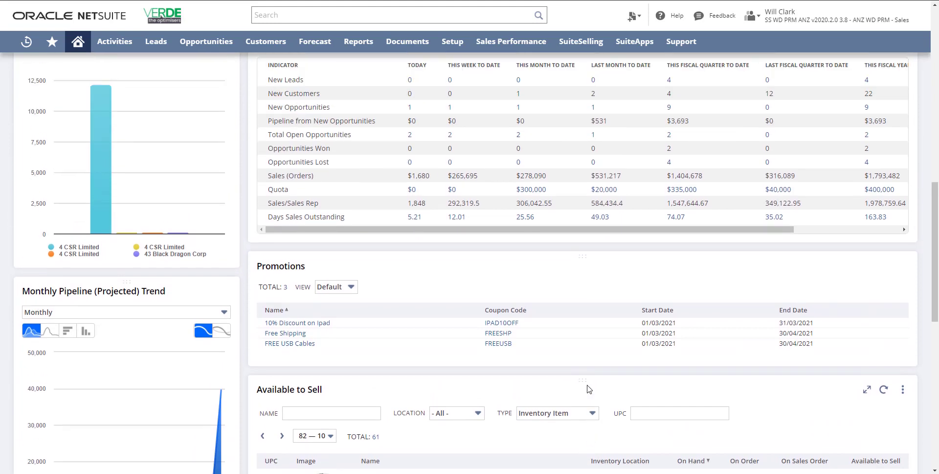
pyautogui.scroll(3, 589, 387)
pyautogui.scroll(2, 590, 386)
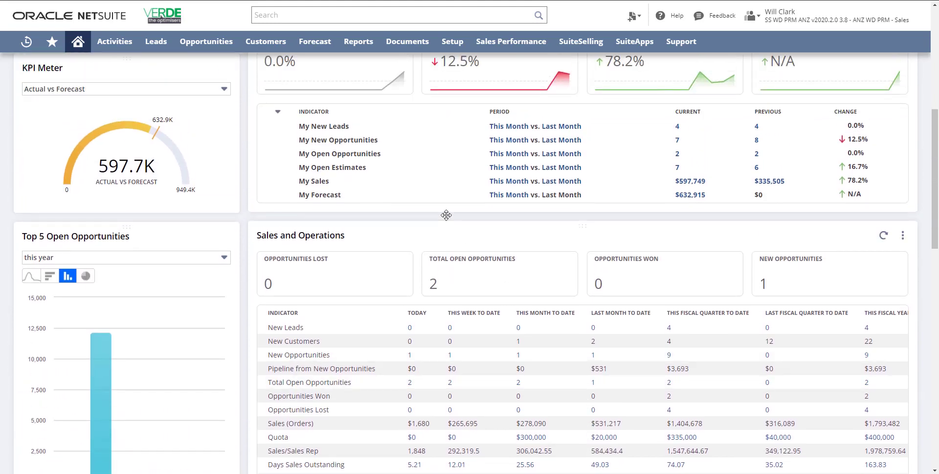
pyautogui.click(472, 182)
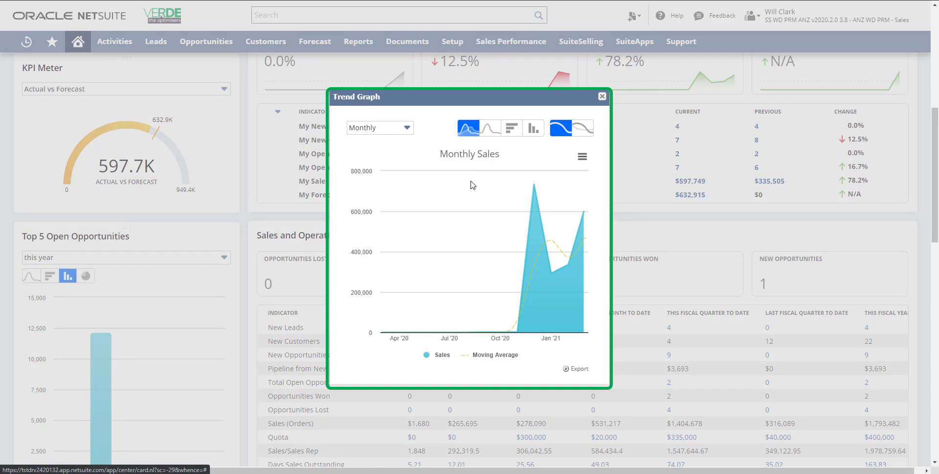
pyautogui.click(602, 96)
pyautogui.moveTo(634, 16)
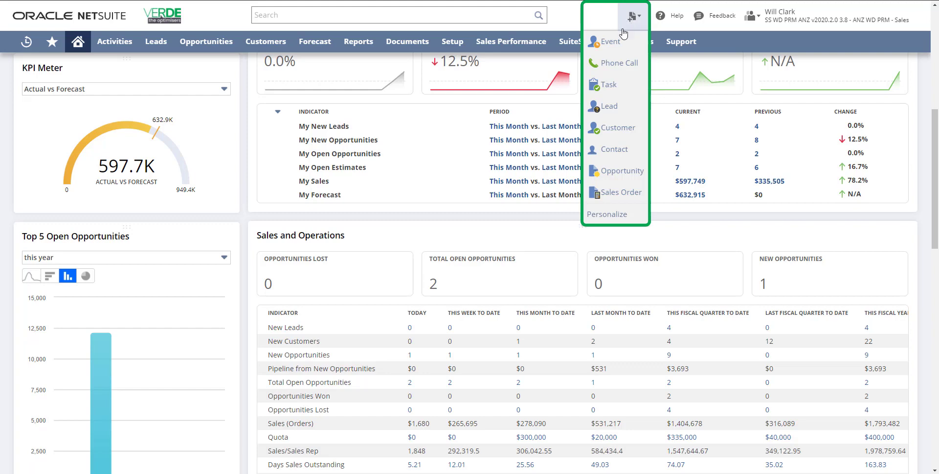
pyautogui.click(362, 224)
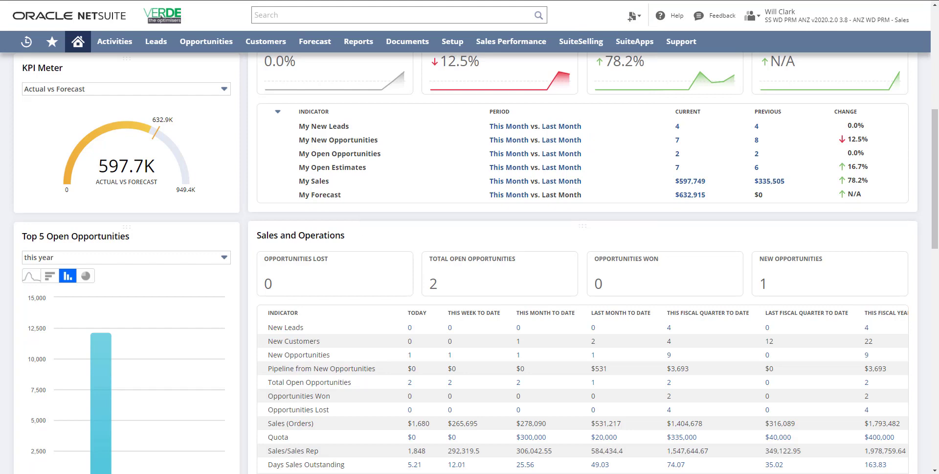
# Step: Find the Customer Service Manager contact by name in global search and open the 43 Black Dragon Corp contact record
pyautogui.scroll(7, 452, 284)
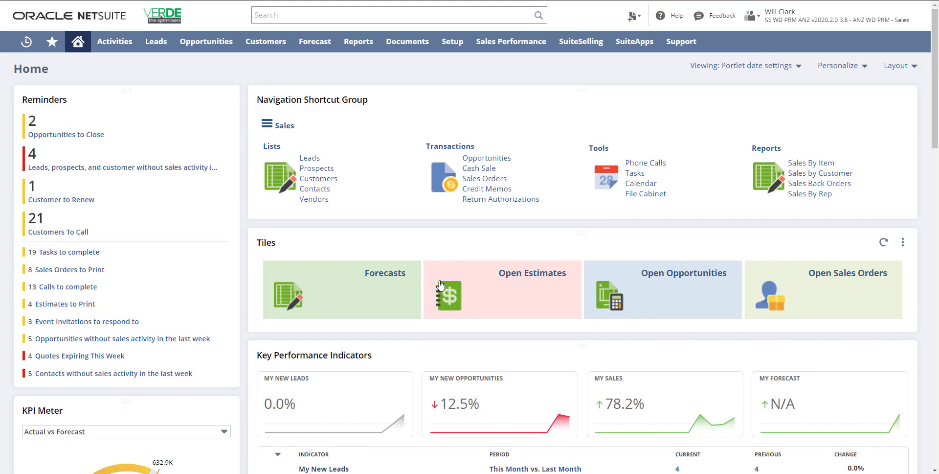
pyautogui.click(340, 18)
pyautogui.write('alex ')
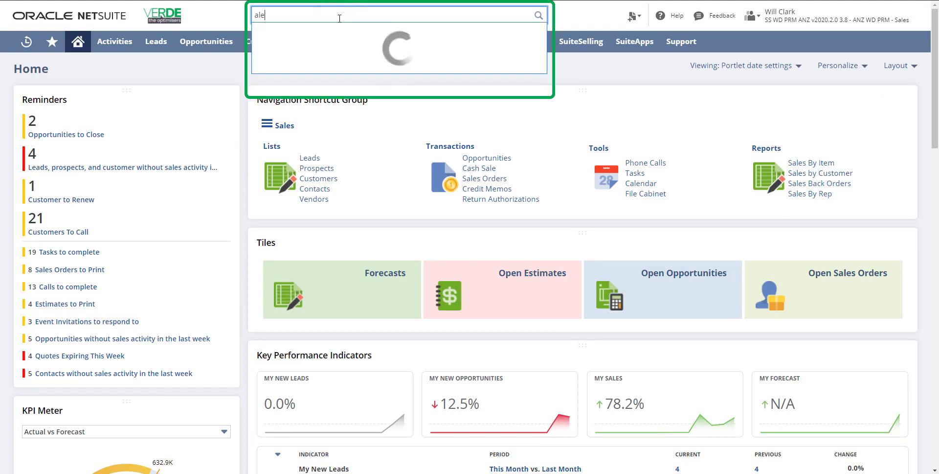
pyautogui.write('c')
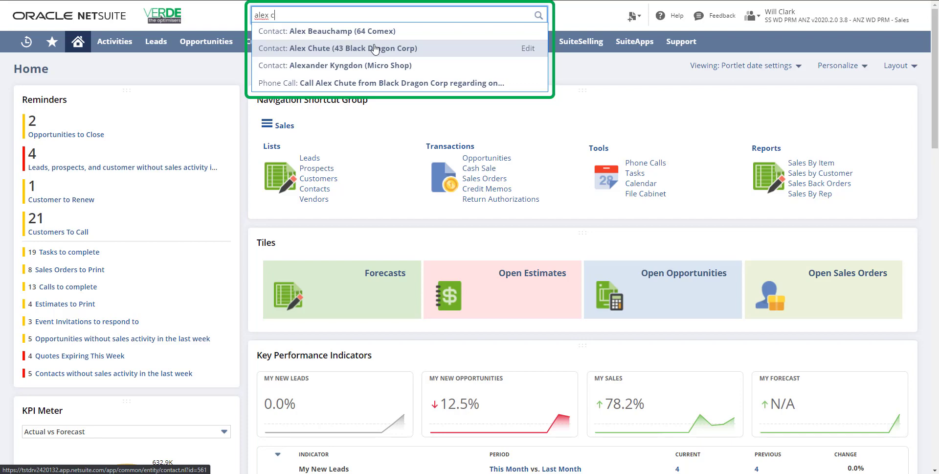
pyautogui.click(374, 48)
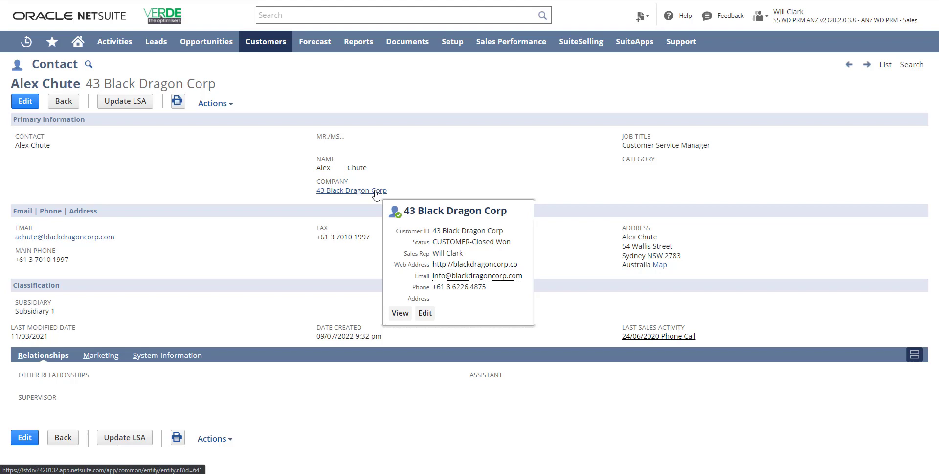
# Step: Search 'black' and open the 43 Black Dragon Corp customer dashboard with its KPIs
pyautogui.click(269, 14)
pyautogui.write('black')
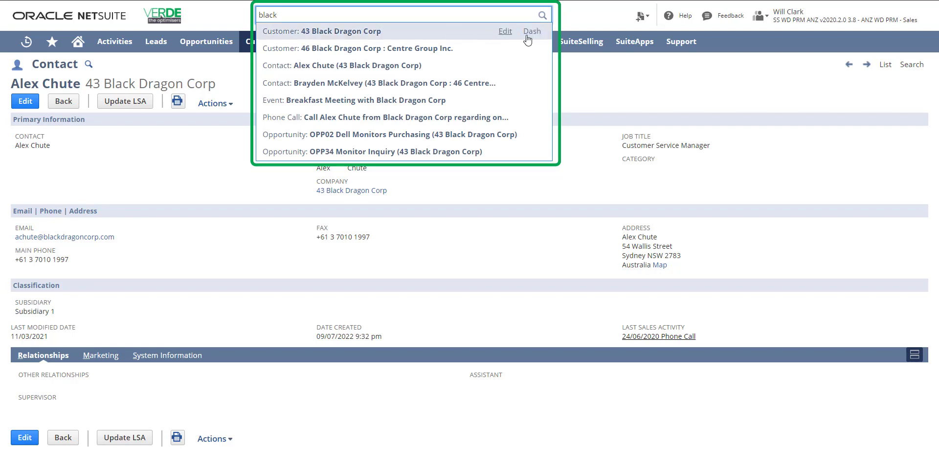
pyautogui.click(533, 33)
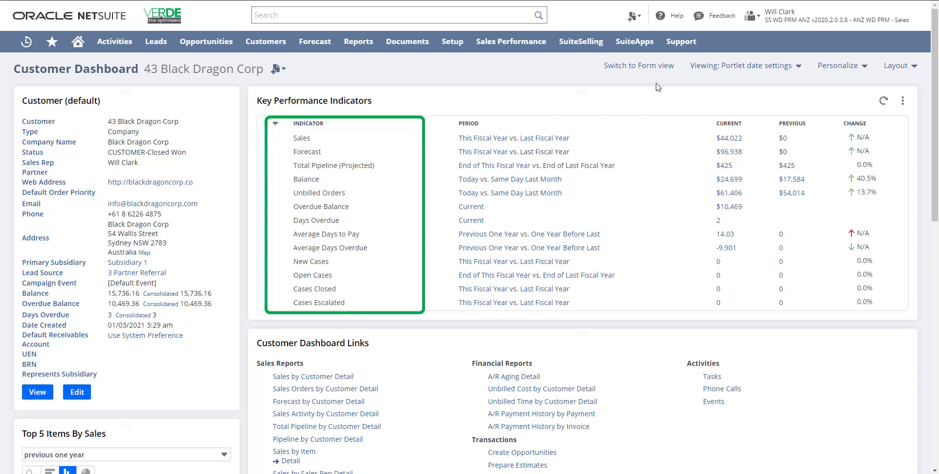
# Step: Switch to the full customer record and show its Relationships subtab with the Contacts list
pyautogui.click(638, 67)
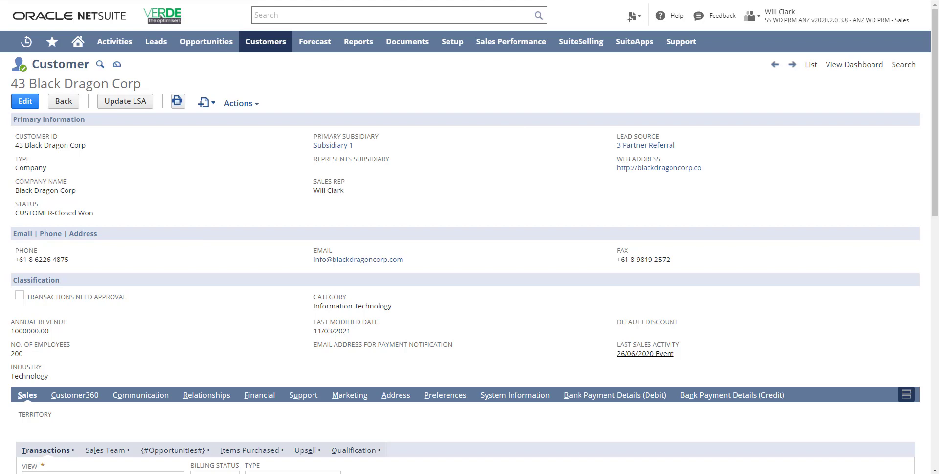
pyautogui.scroll(-2, 534, 303)
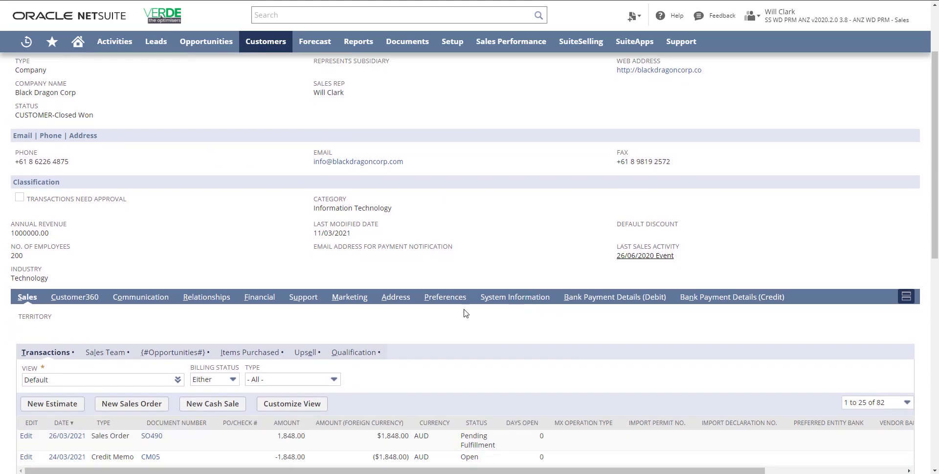
pyautogui.click(206, 300)
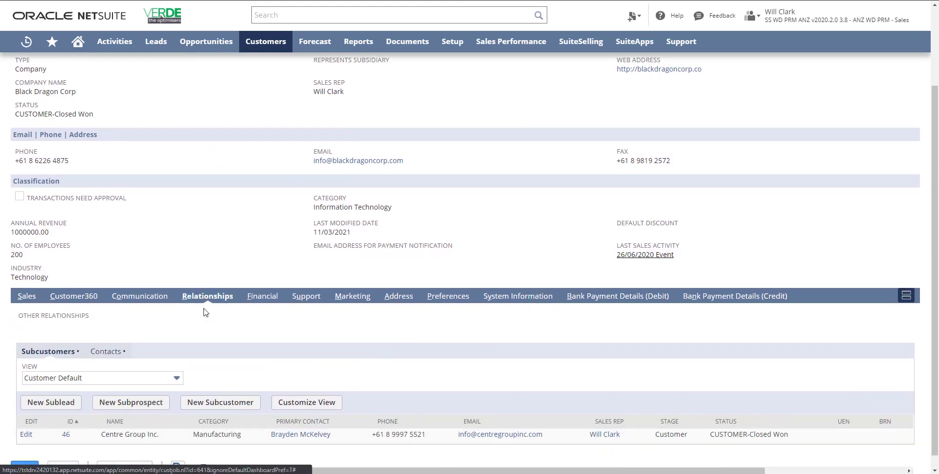
pyautogui.scroll(-1, 168, 329)
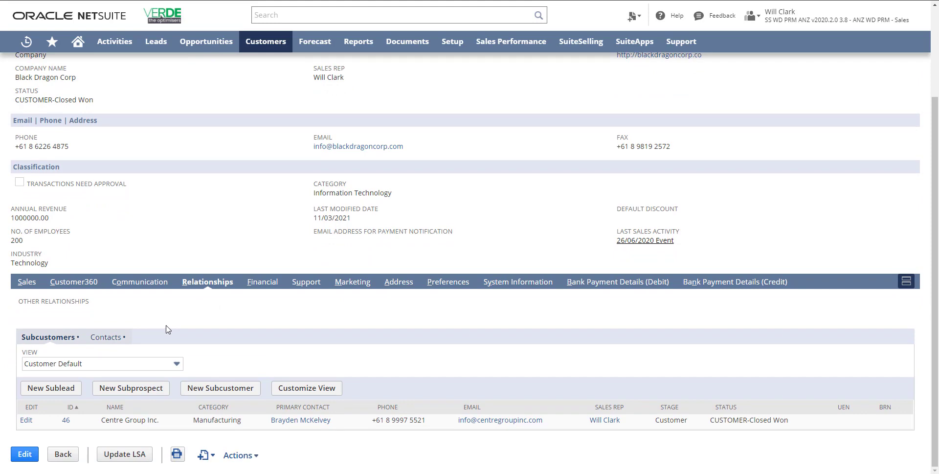
pyautogui.click(112, 337)
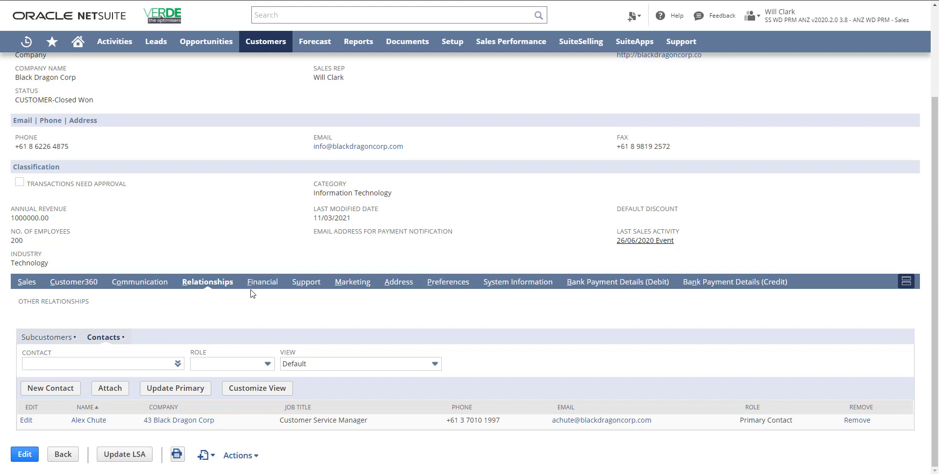
# Step: Review the customer's Communication activities, then its attached Files, including the Contract PDF
pyautogui.click(151, 285)
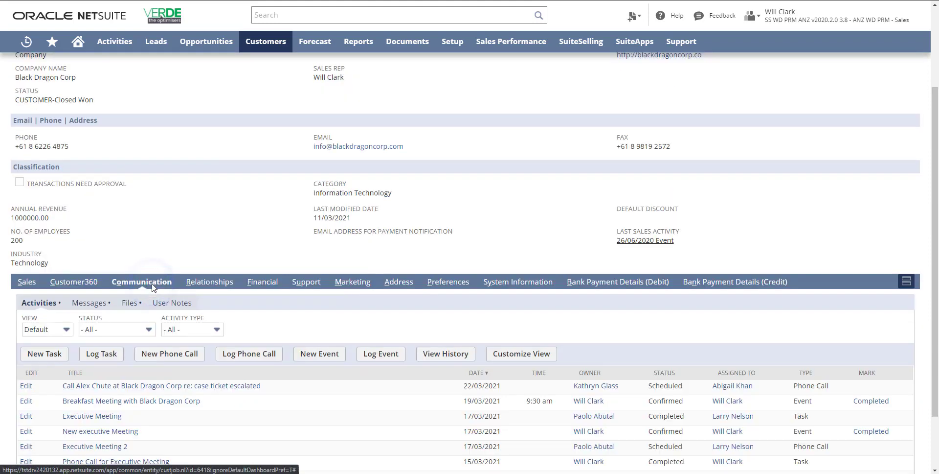
pyautogui.scroll(-3, 206, 291)
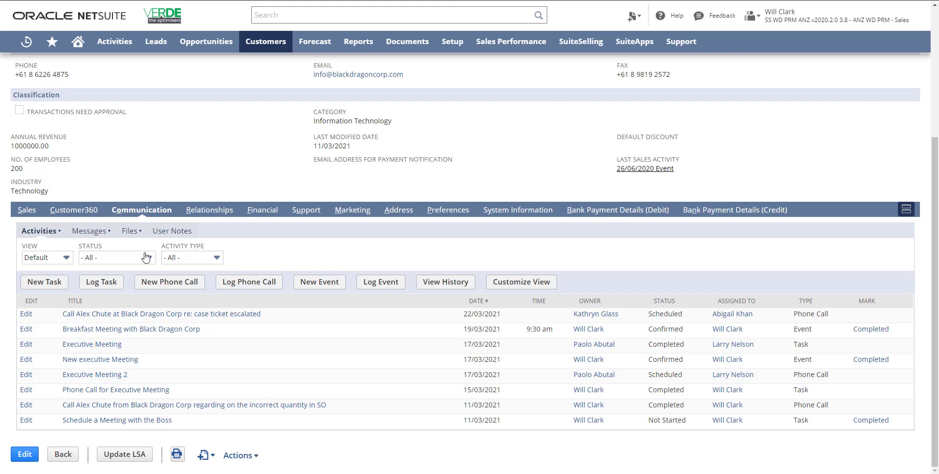
pyautogui.click(127, 231)
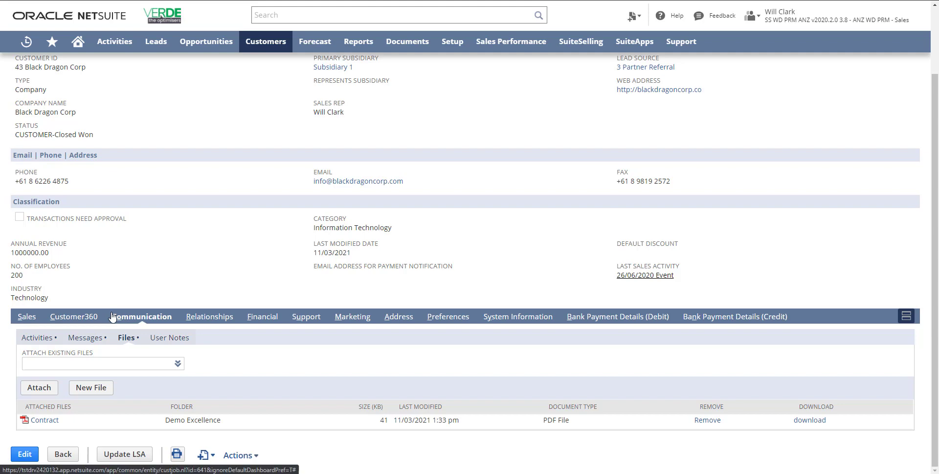
# Step: Scroll through Black Dragon Corp's sales transactions on the Sales subtab
pyautogui.click(25, 317)
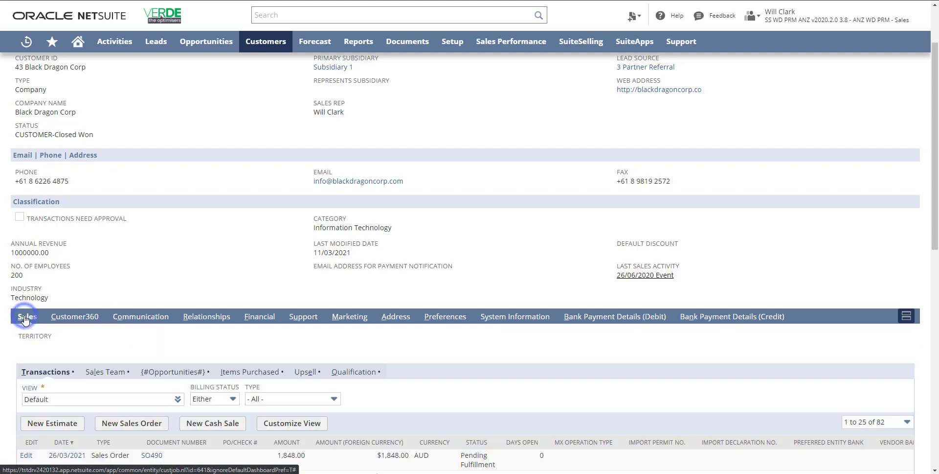
pyautogui.scroll(-1, 45, 276)
pyautogui.scroll(-1, 45, 275)
pyautogui.scroll(-2, 45, 276)
pyautogui.scroll(-1, 45, 276)
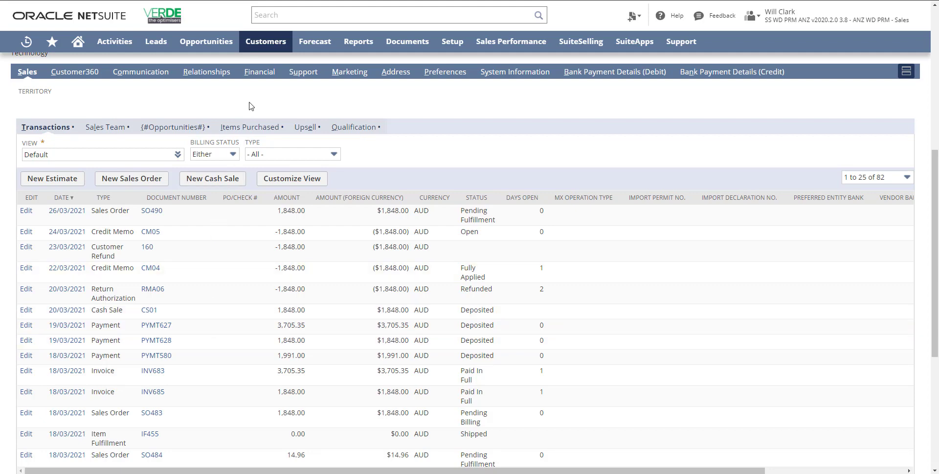
# Step: Review the Financial subtab: terms, credit limit, balances, aging and two stored credit cards
pyautogui.click(264, 68)
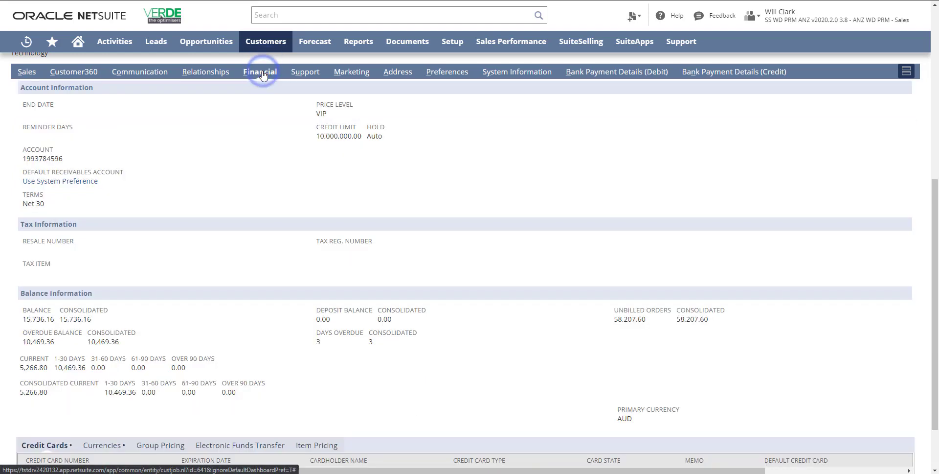
pyautogui.scroll(-1, 235, 220)
pyautogui.scroll(-1, 249, 245)
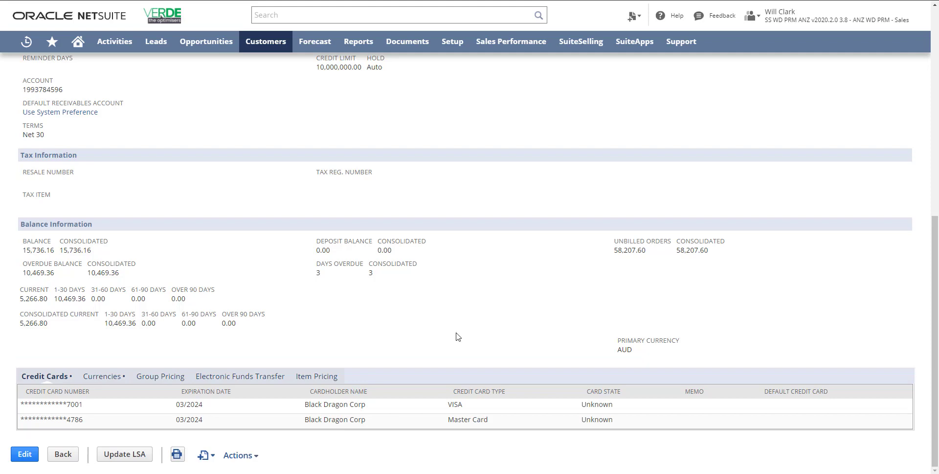
pyautogui.scroll(1, 456, 335)
pyautogui.scroll(1, 456, 335)
pyautogui.scroll(1, 458, 318)
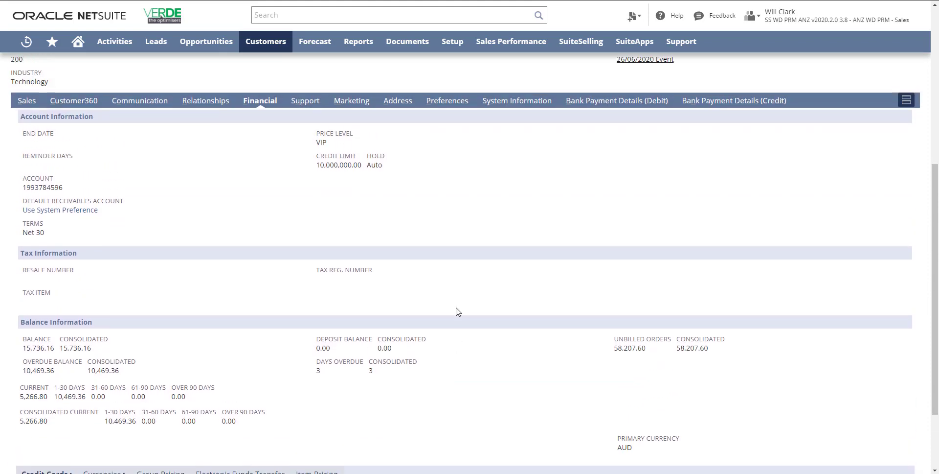
# Step: Check the System Information access settings, then preview the Customer Centre as Black Dragon Corp
pyautogui.click(517, 101)
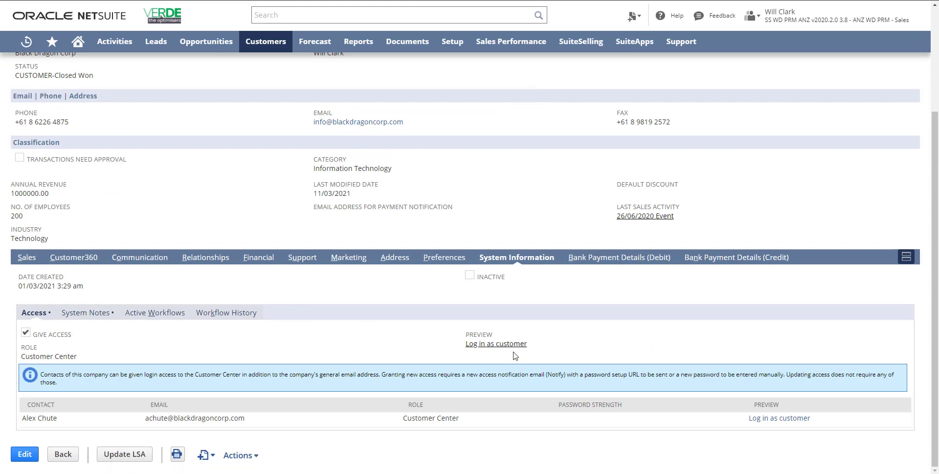
pyautogui.click(492, 345)
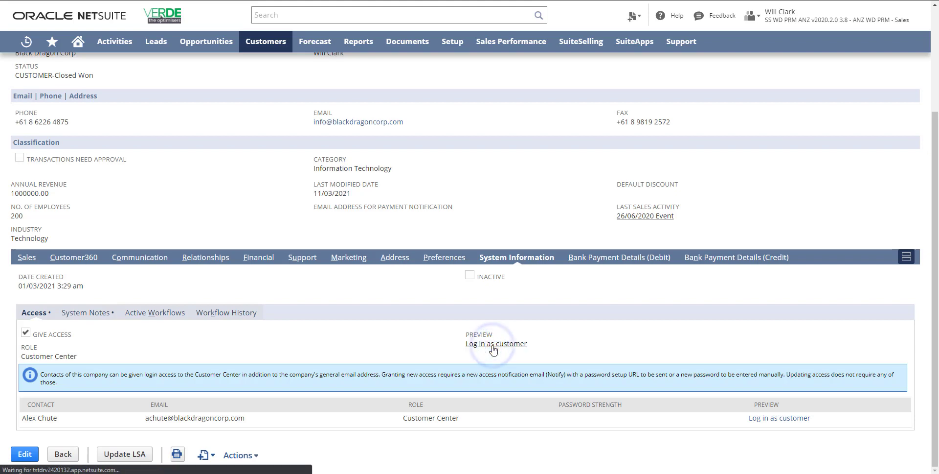